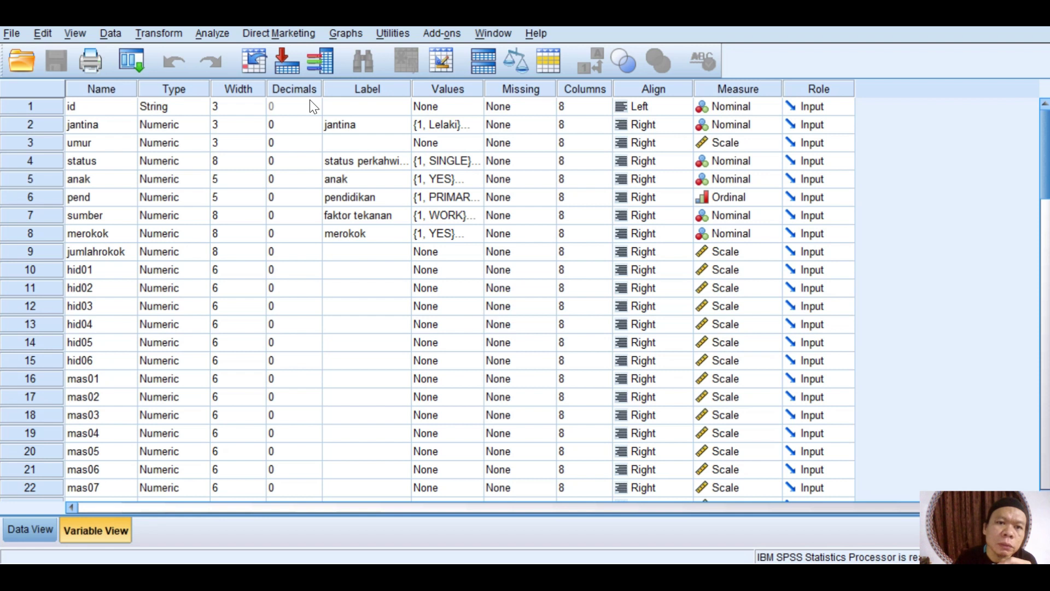
- Examine the variable definitions from id through totbah, including their labels, value codes and measurement levels
left_click(379, 144)
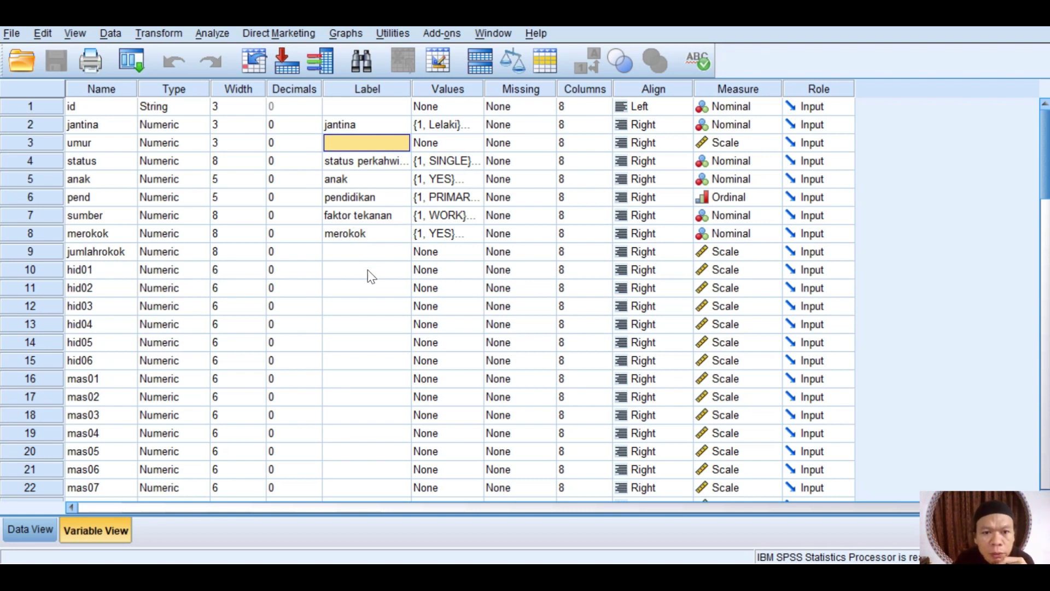
scroll(377, 287, "down", 1)
scroll(377, 286, "up", 1)
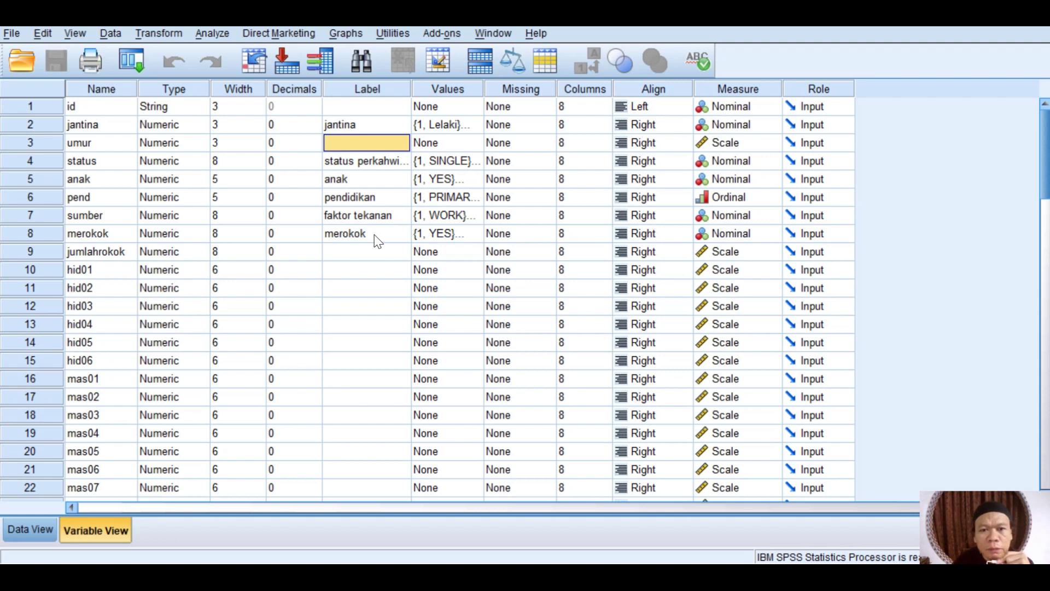
scroll(377, 244, "down", 13)
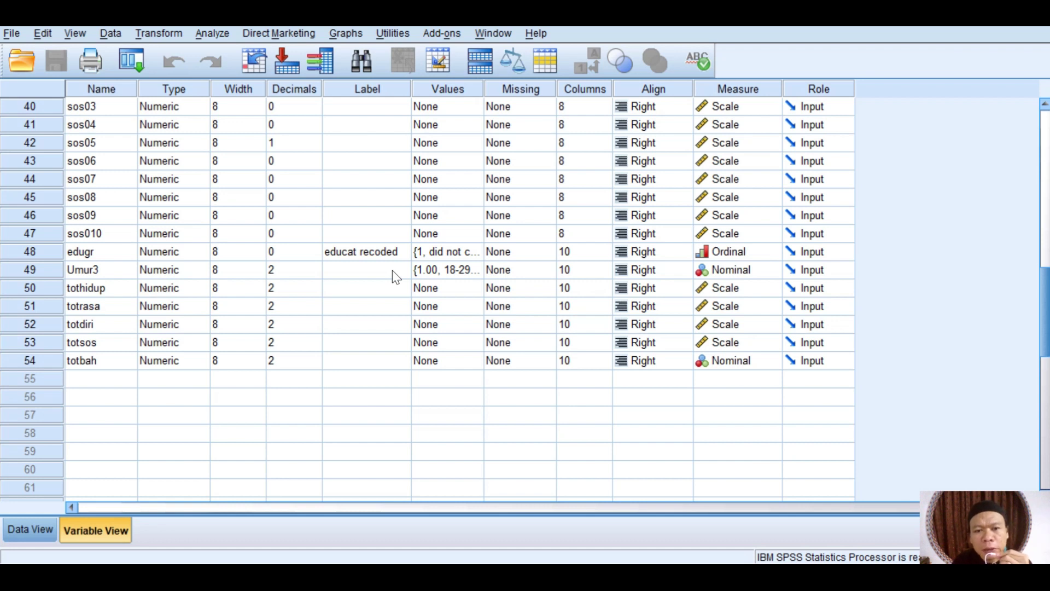
scroll(392, 270, "up", 2)
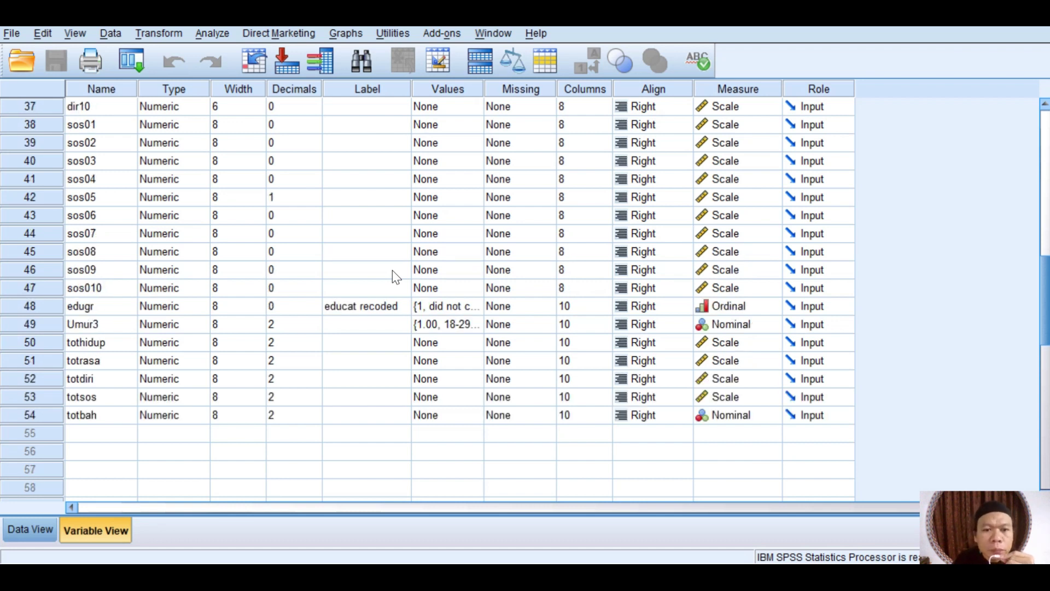
scroll(392, 271, "down", 2)
scroll(392, 270, "up", 6)
scroll(392, 270, "up", 7)
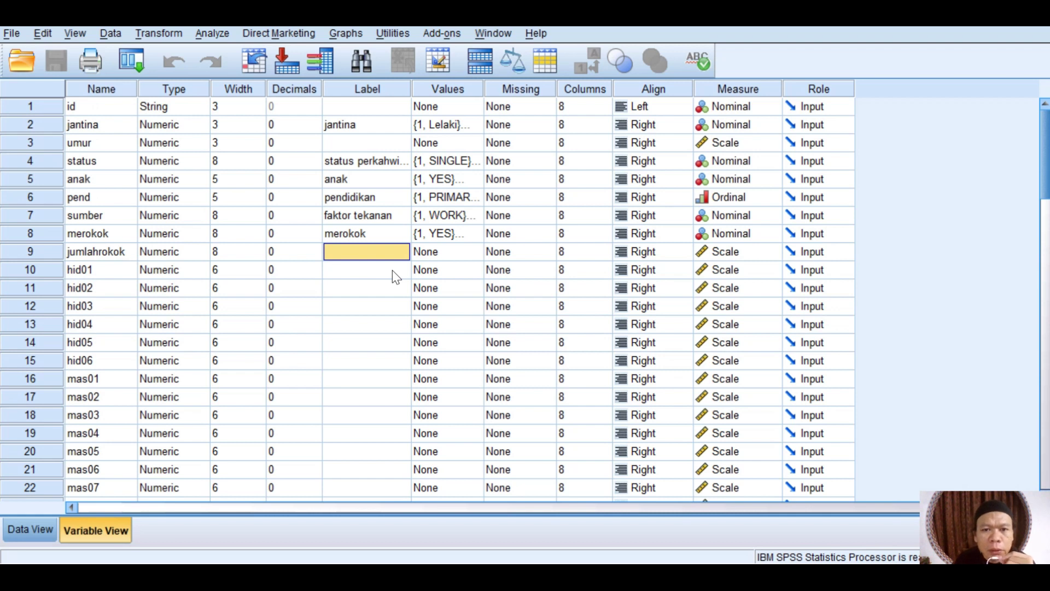
scroll(393, 270, "down", 13)
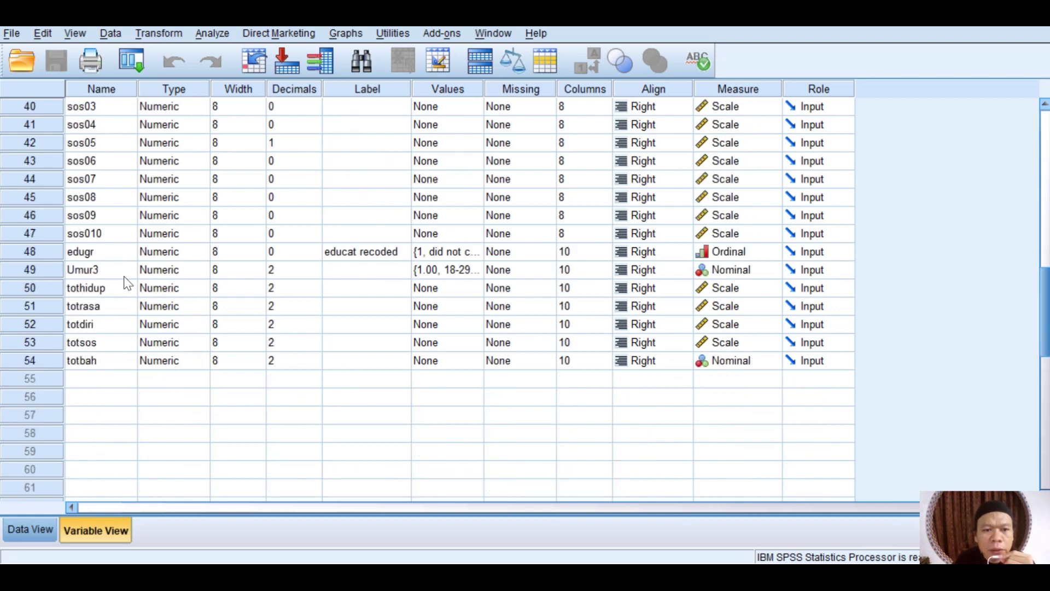
- Examine the total-score variables tothidup, totrasa, totdiri, totsos and totbah, the grouped age variable Umur3, and the original variables above them
left_click(88, 290)
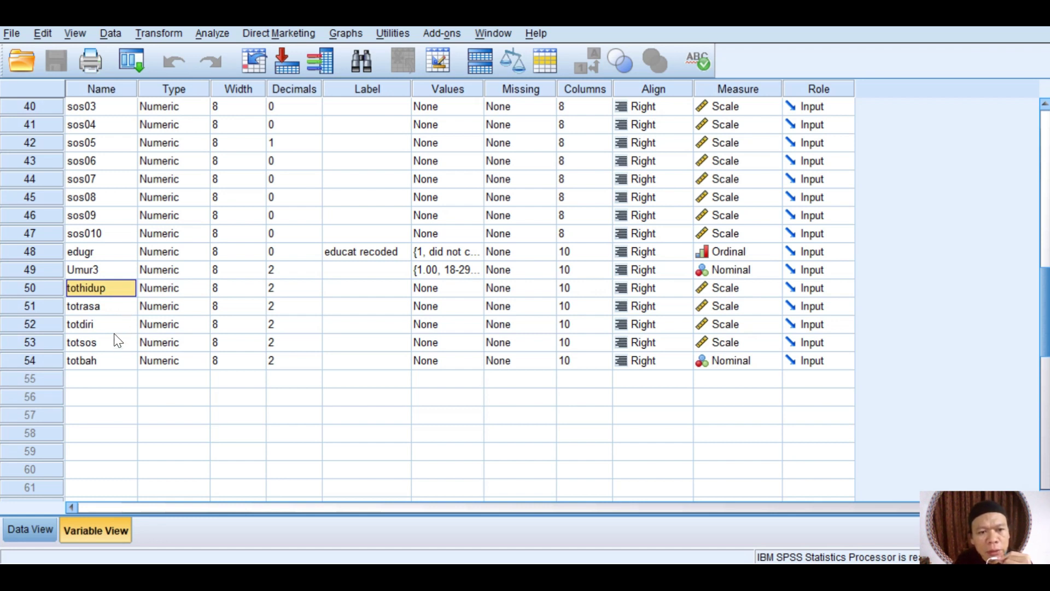
left_click(130, 325)
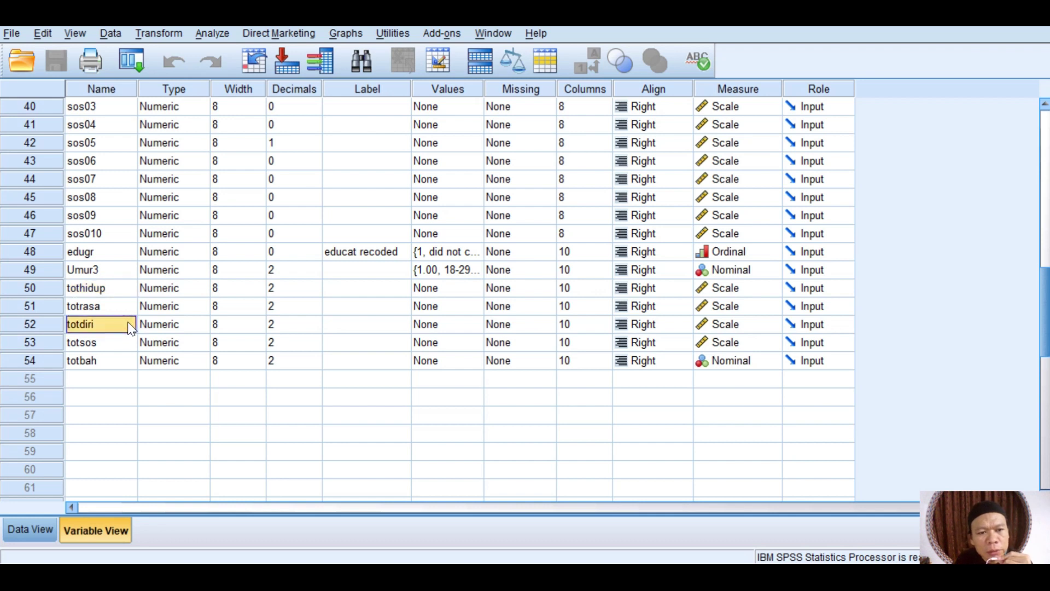
left_click(95, 348)
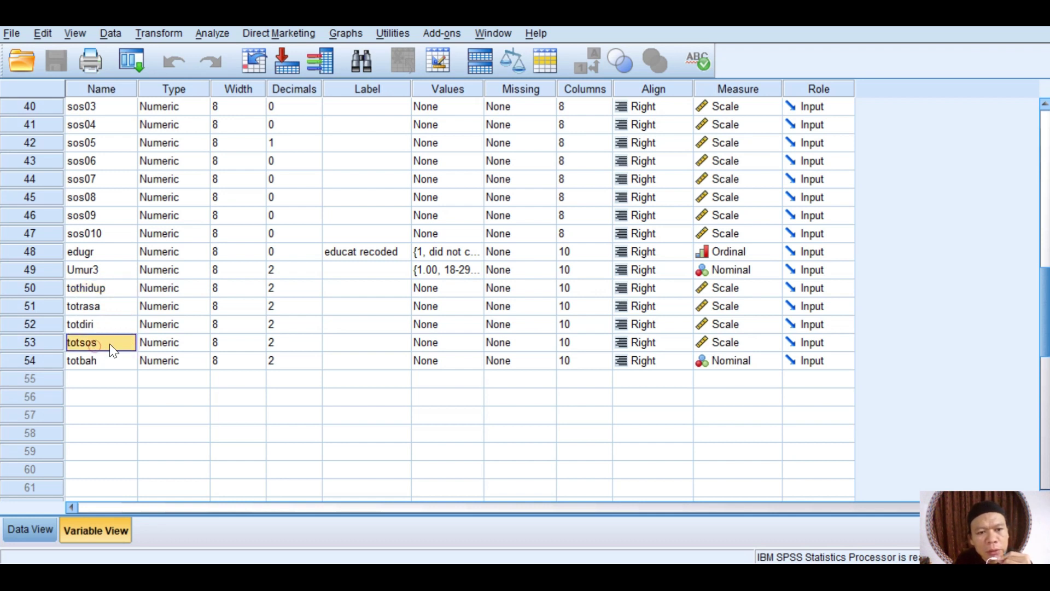
left_click(117, 362)
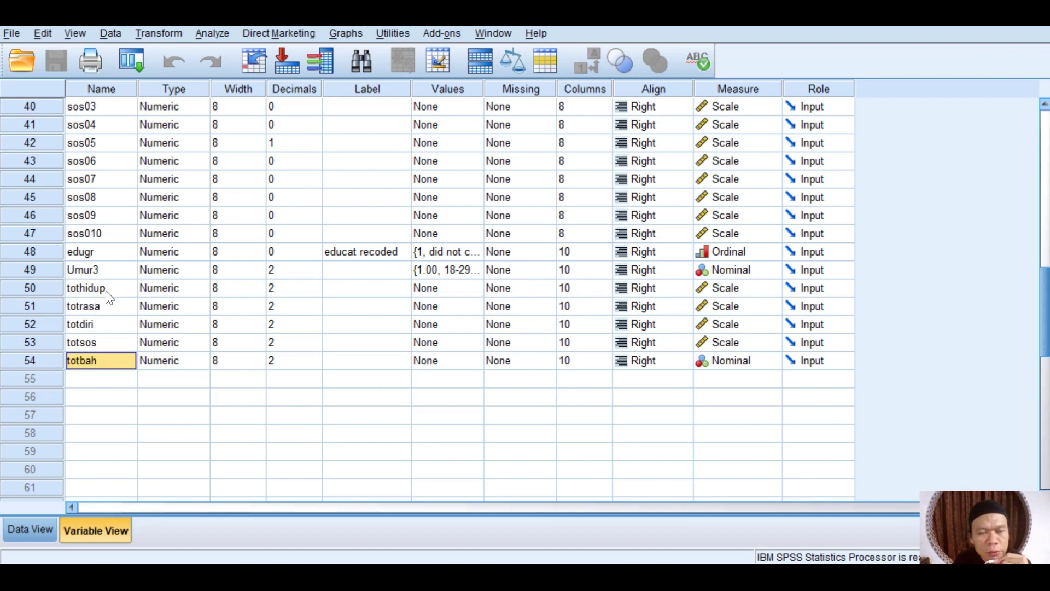
left_click(166, 36)
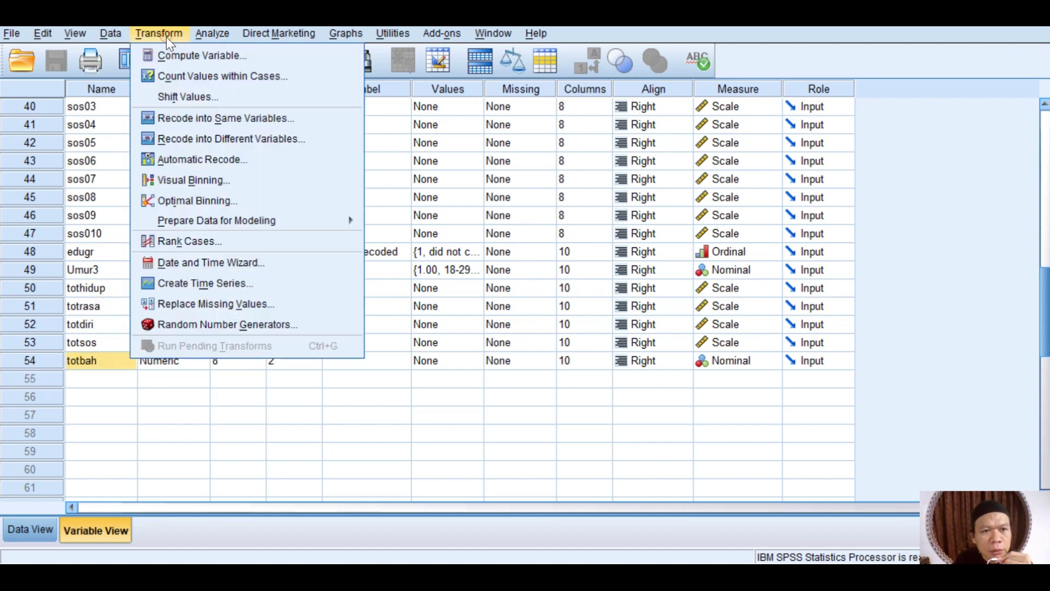
left_click(94, 358)
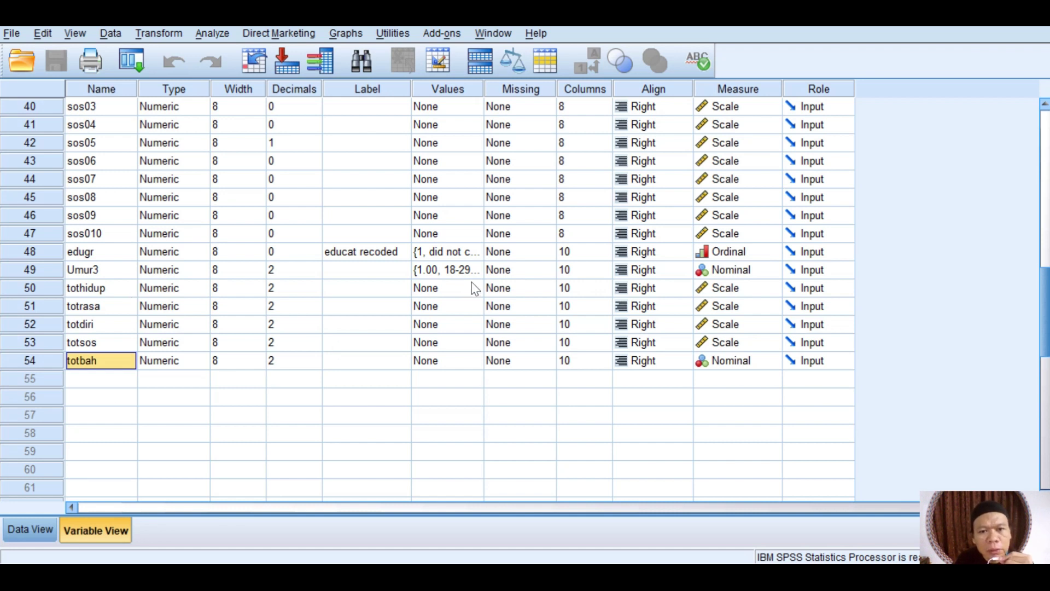
scroll(469, 288, "up", 2)
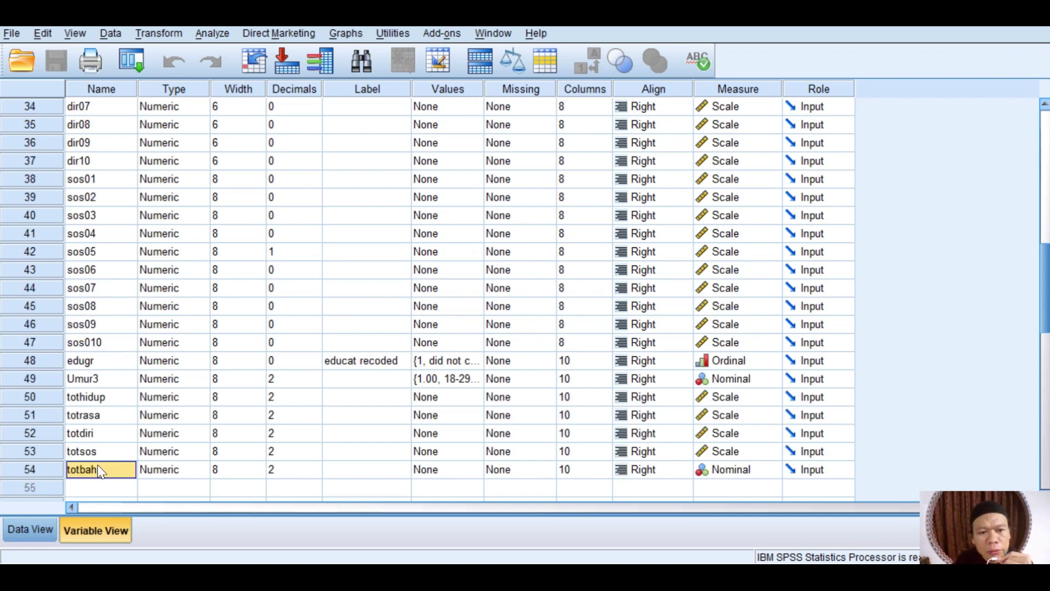
left_click(105, 381)
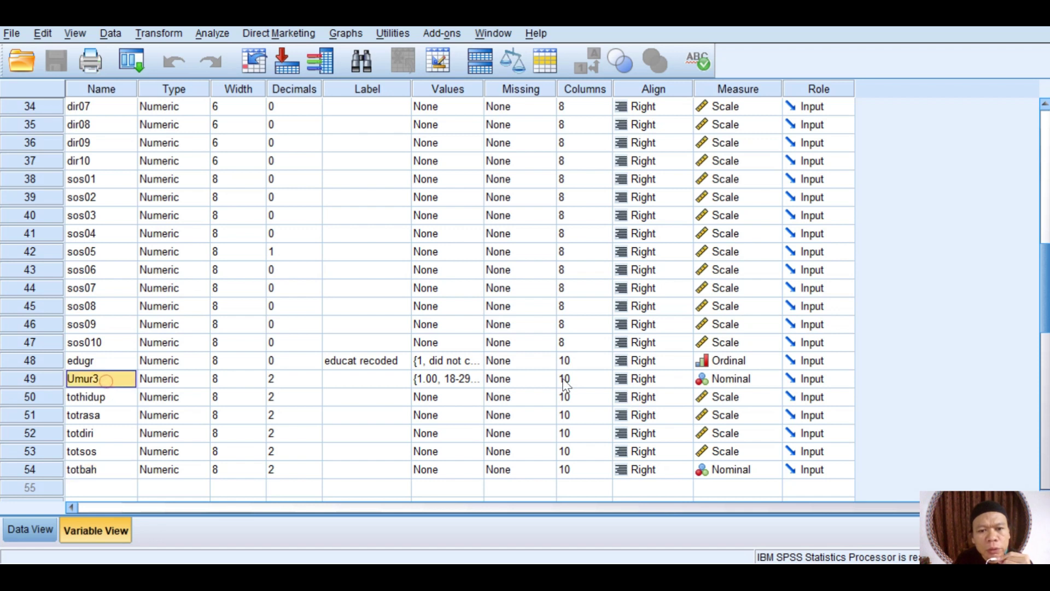
scroll(524, 384, "up", 6)
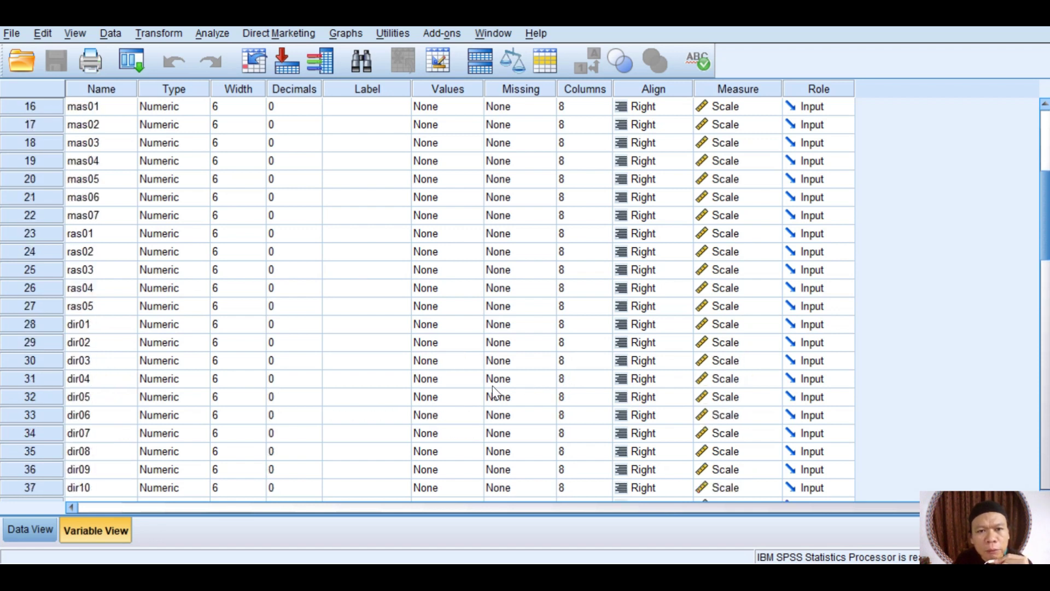
scroll(372, 338, "up", 5)
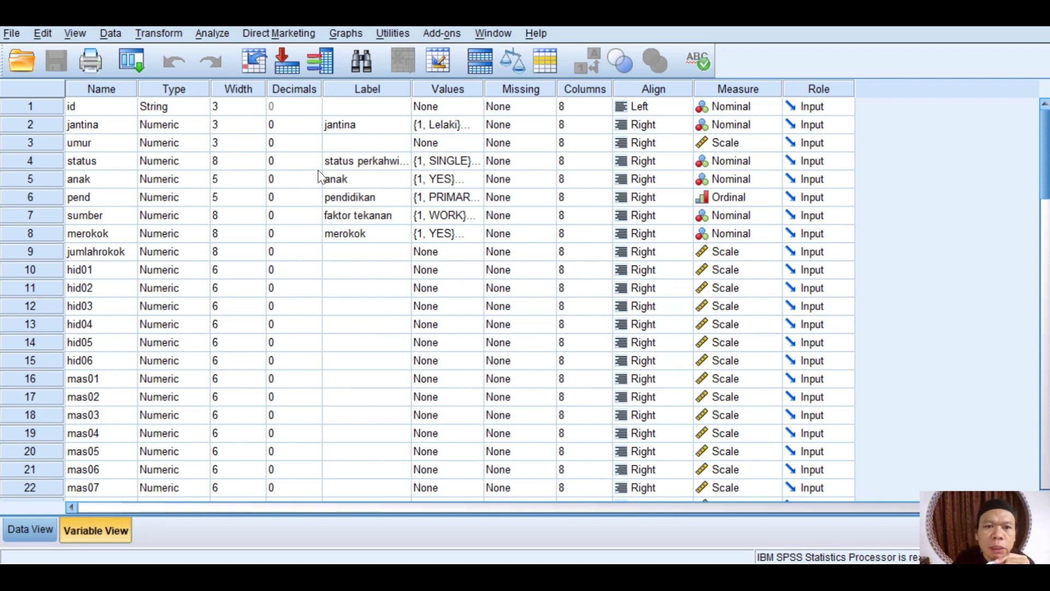
- Start a One-Way ANOVA and add tothidup as a dependent variable
left_click(220, 35)
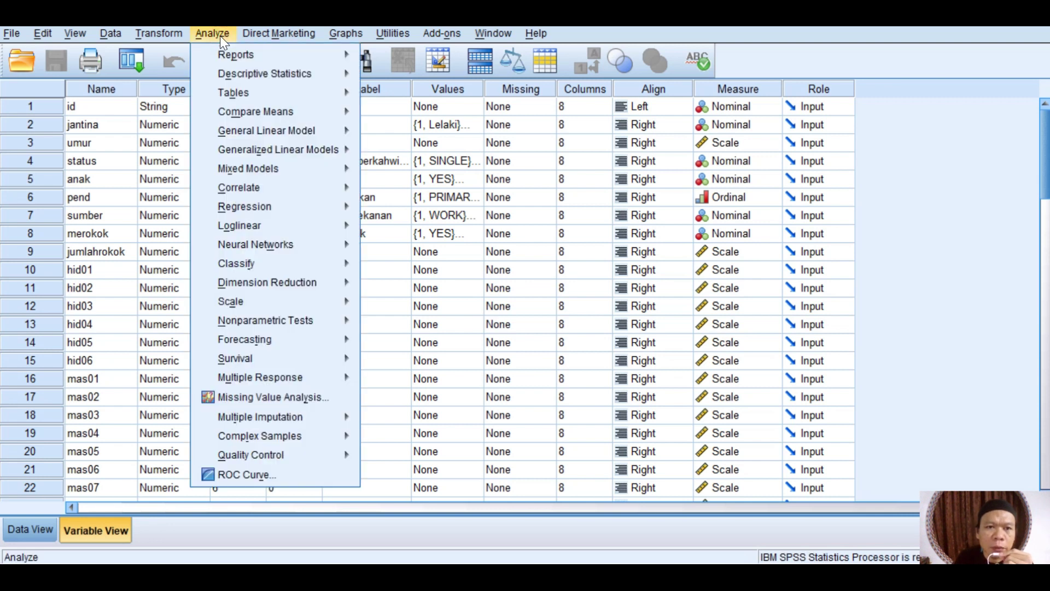
mouse_move(279, 34)
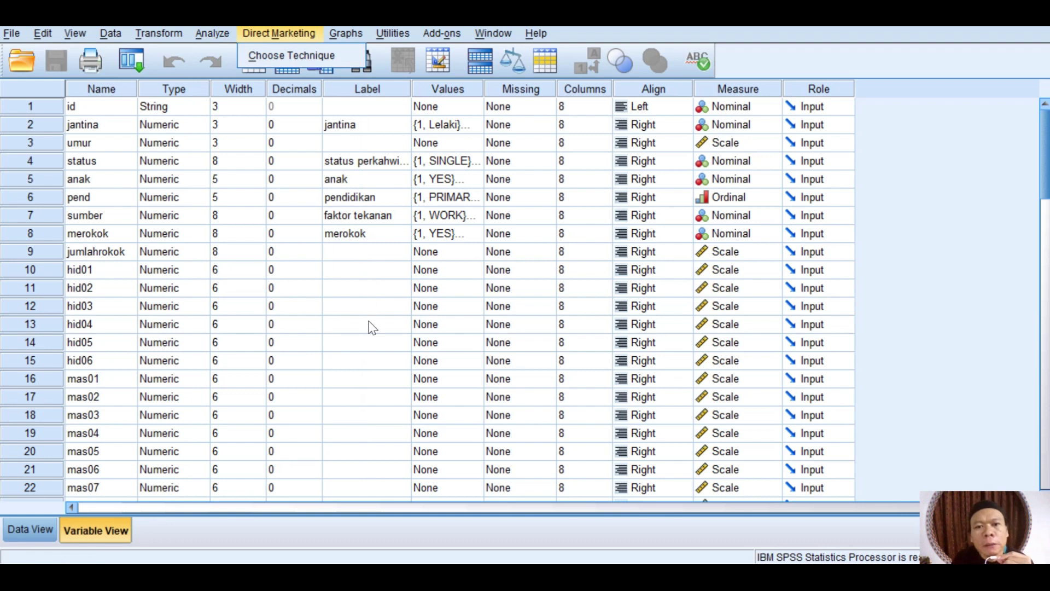
mouse_move(222, 33)
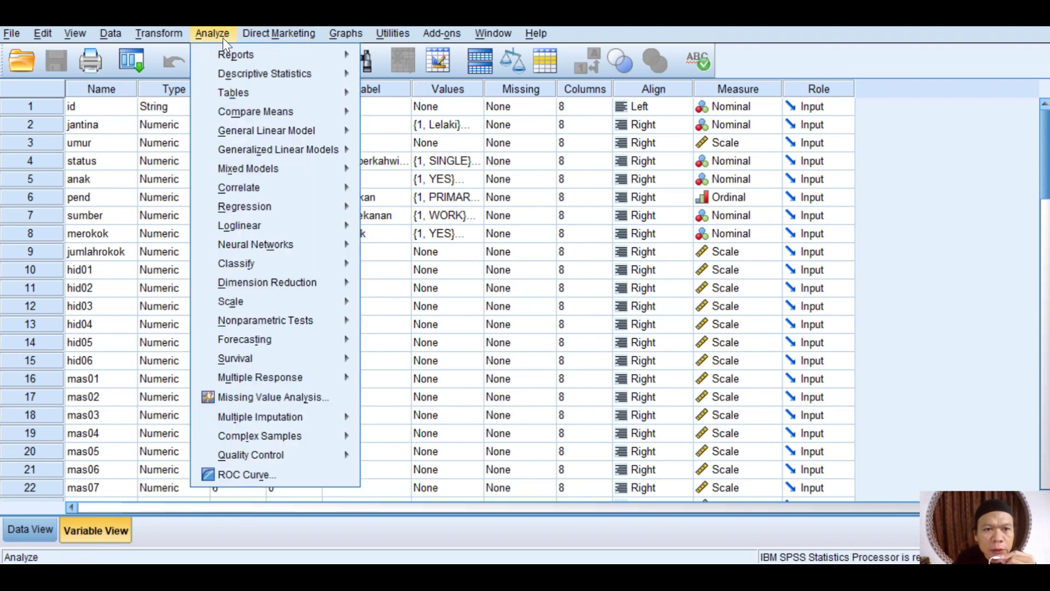
mouse_move(245, 80)
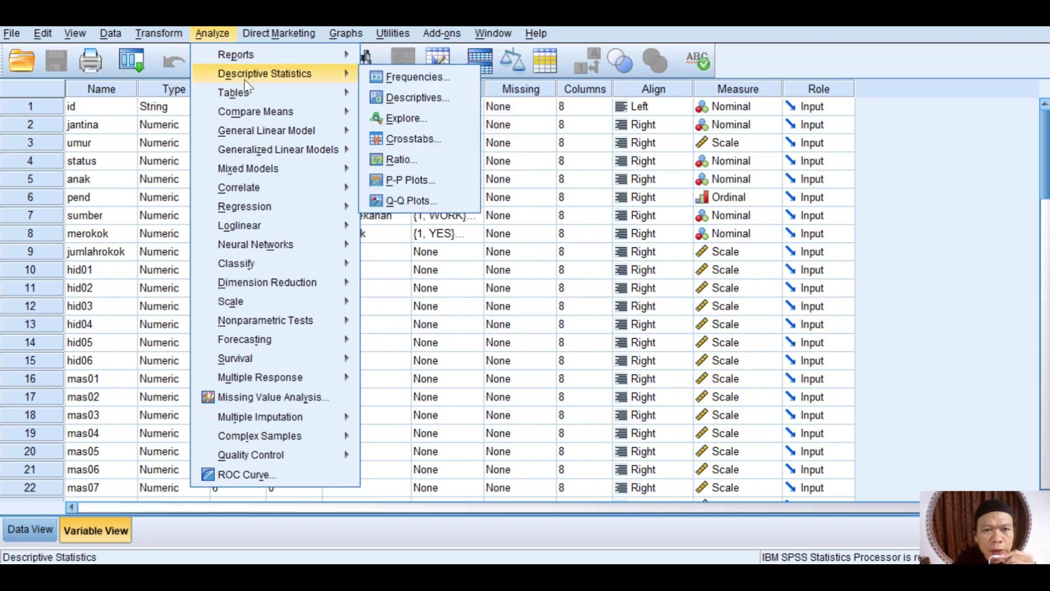
mouse_move(347, 117)
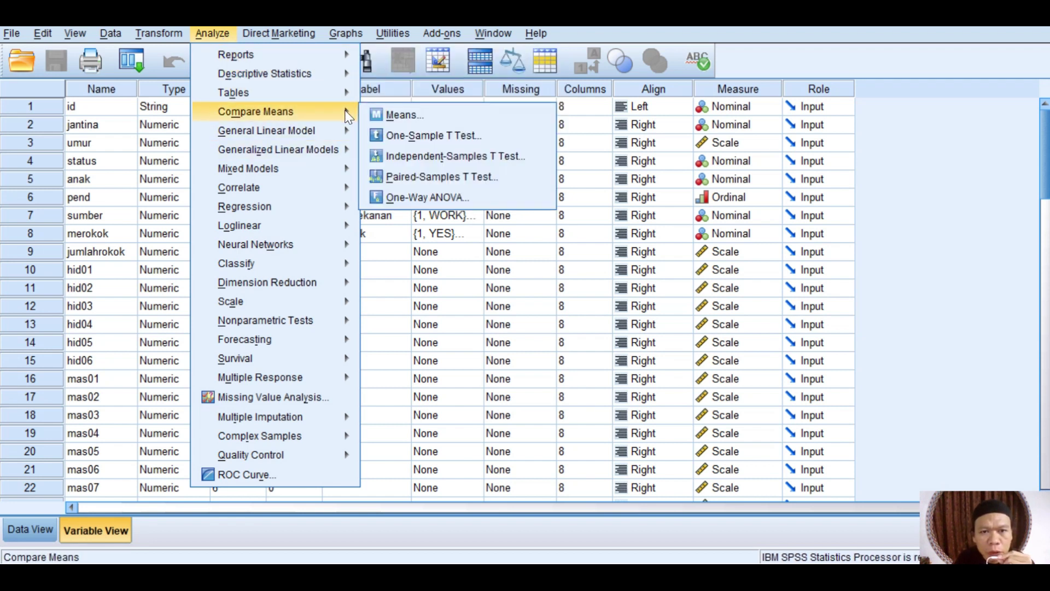
left_click(490, 200)
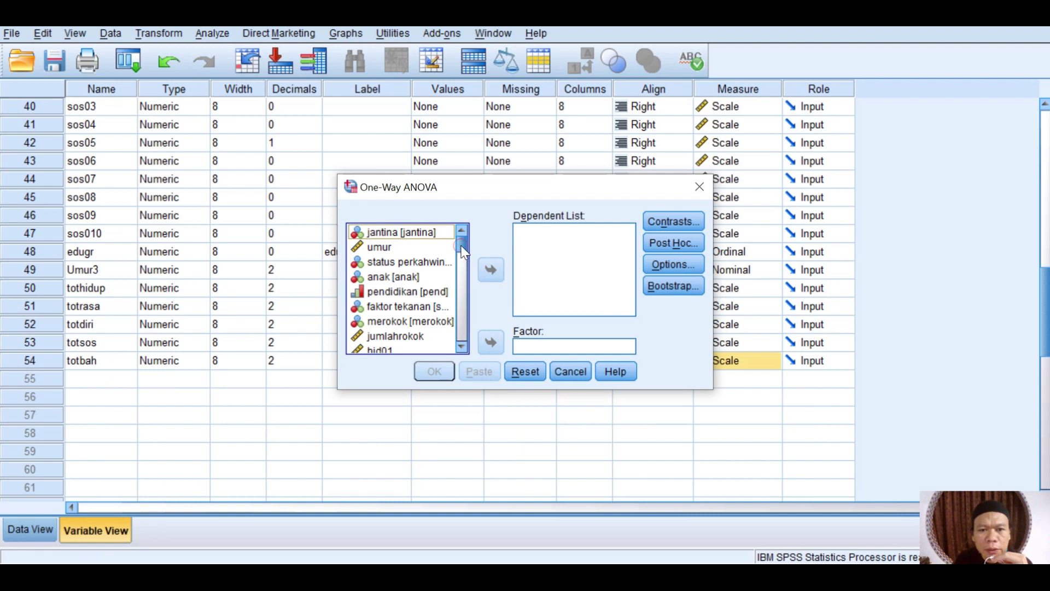
left_click_drag(462, 244, 461, 333)
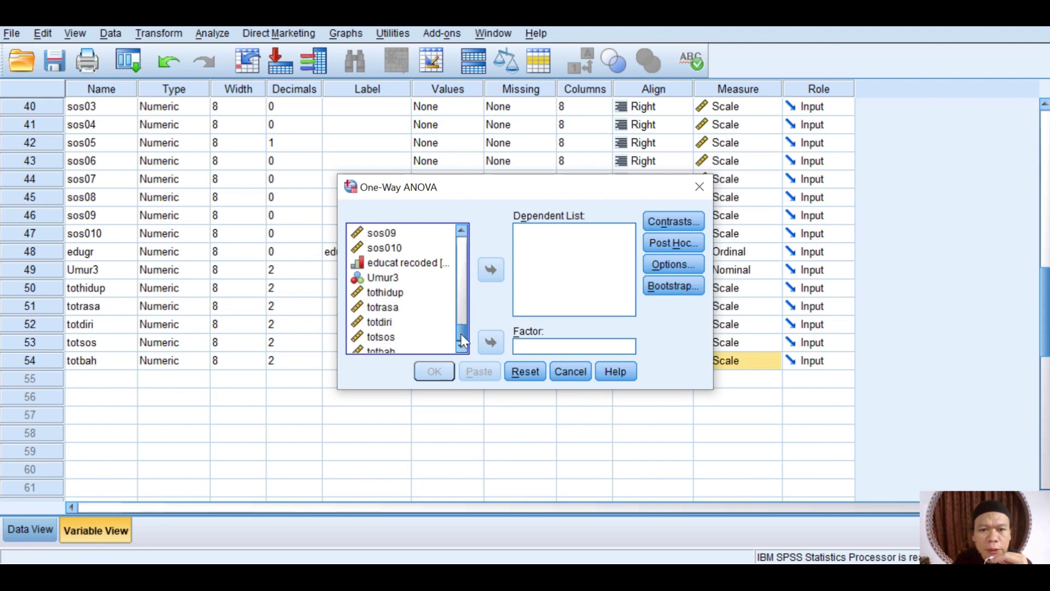
left_click(395, 286)
left_click(487, 272)
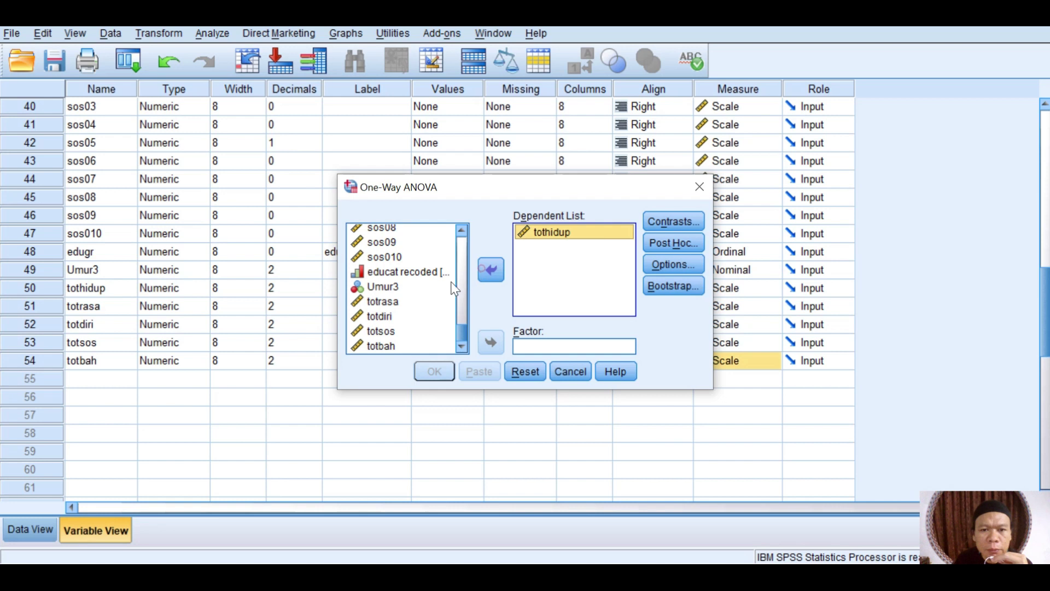
- Add totrasa, totdiri, totsos and totbah as further dependent variables of the One-Way ANOVA
left_click(394, 303)
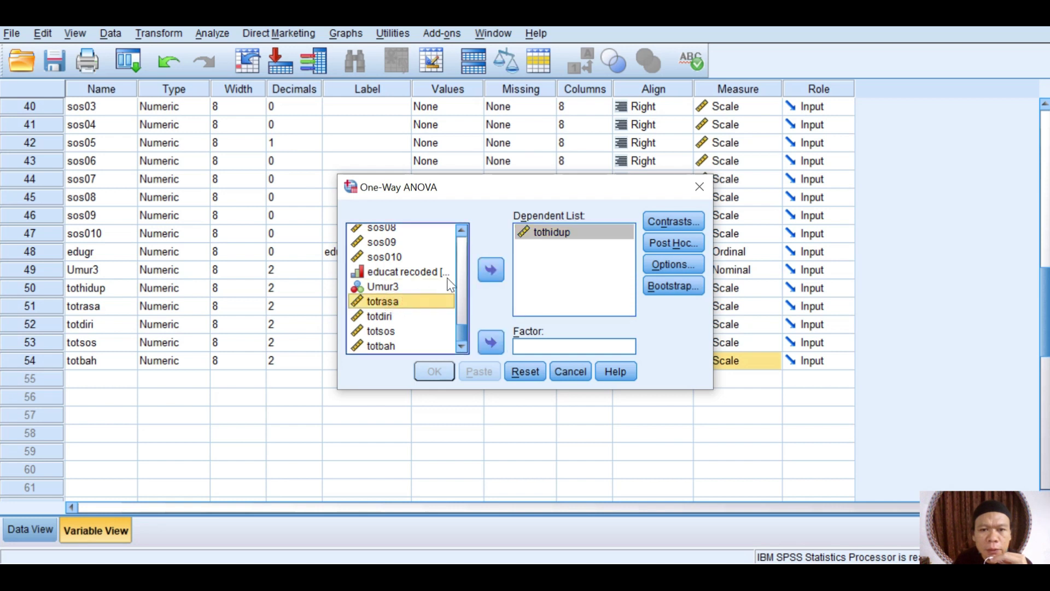
left_click(491, 270)
left_click(414, 315)
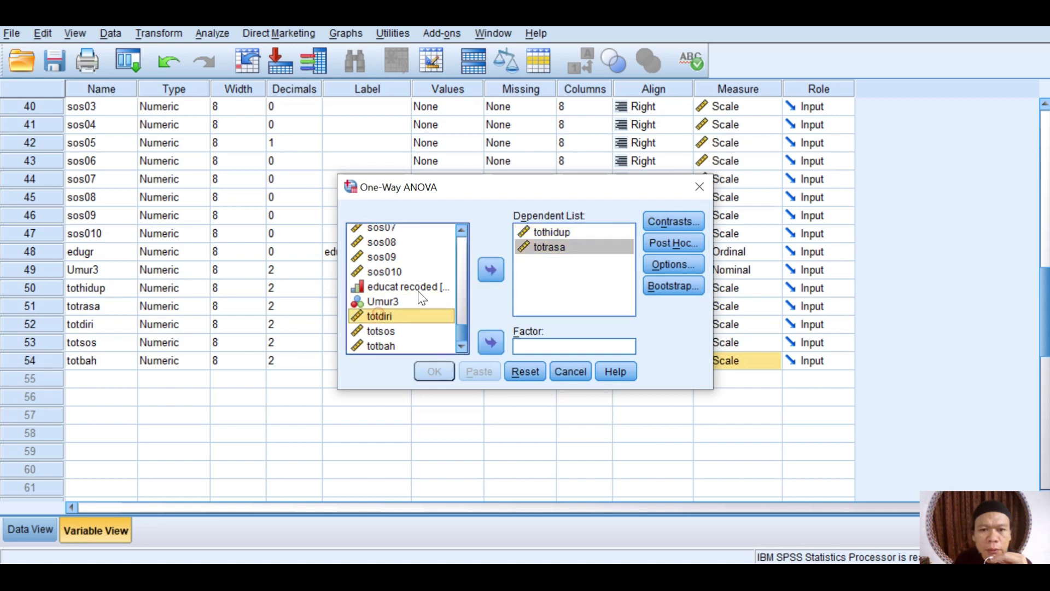
left_click(486, 277)
left_click(383, 331)
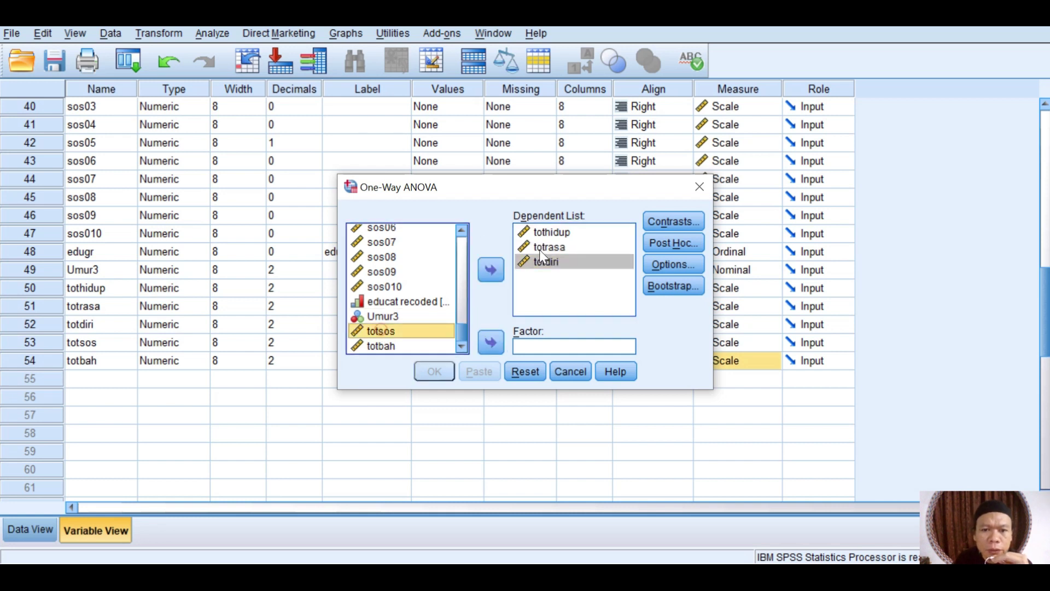
left_click(491, 269)
left_click(491, 269)
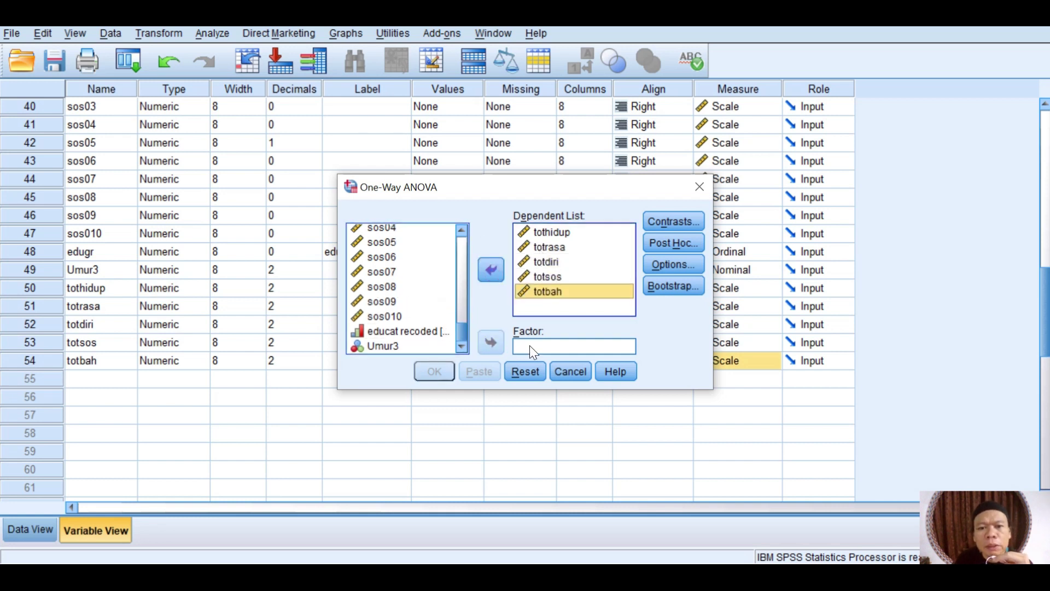
- Set Umur3 as the ANOVA factor and view the contrast settings without defining a contrast
left_click(383, 346)
left_click(495, 341)
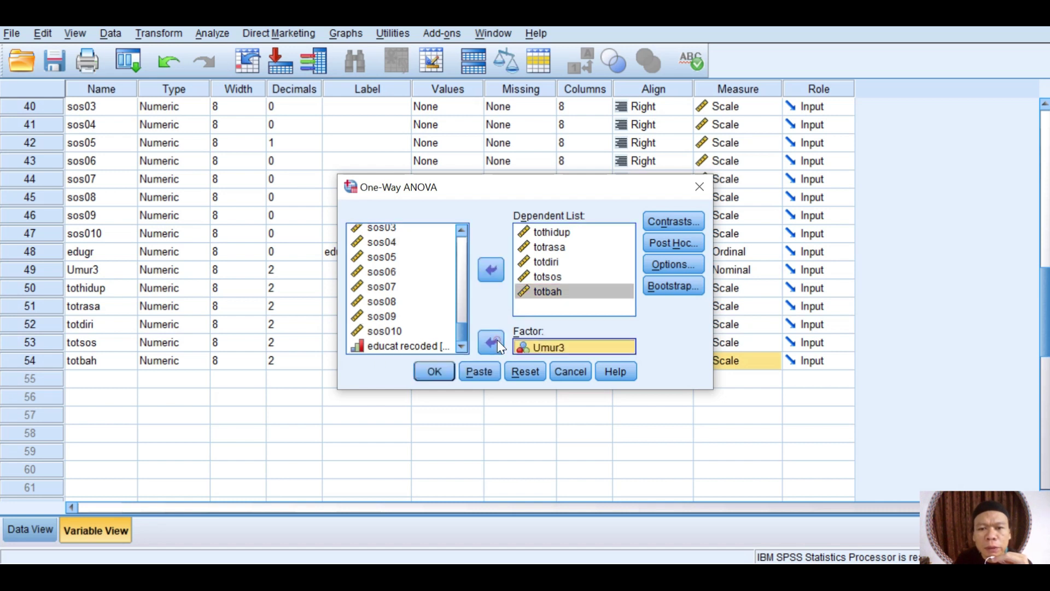
left_click(679, 223)
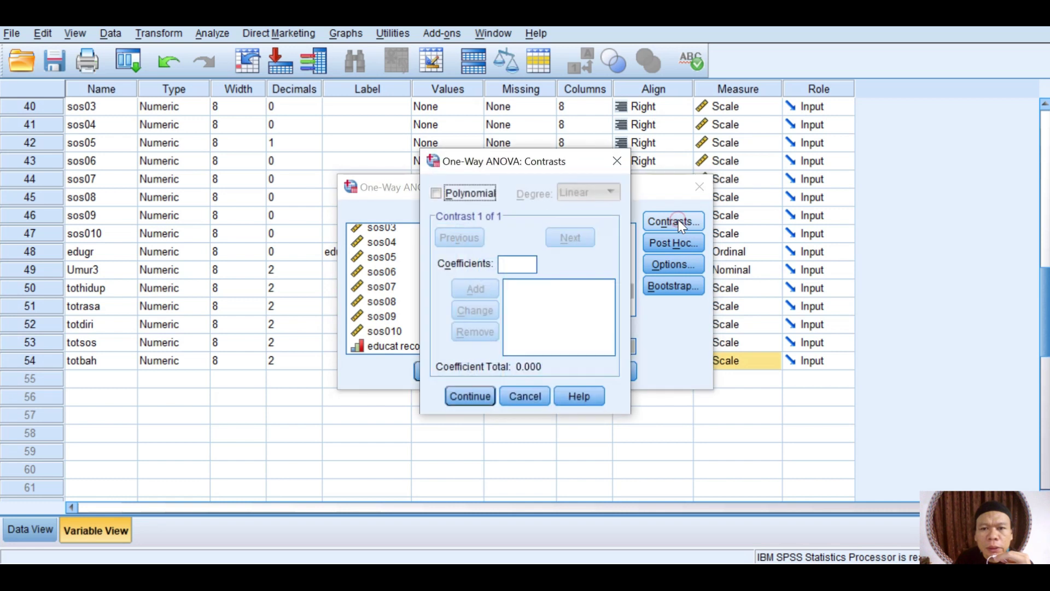
left_click(462, 396)
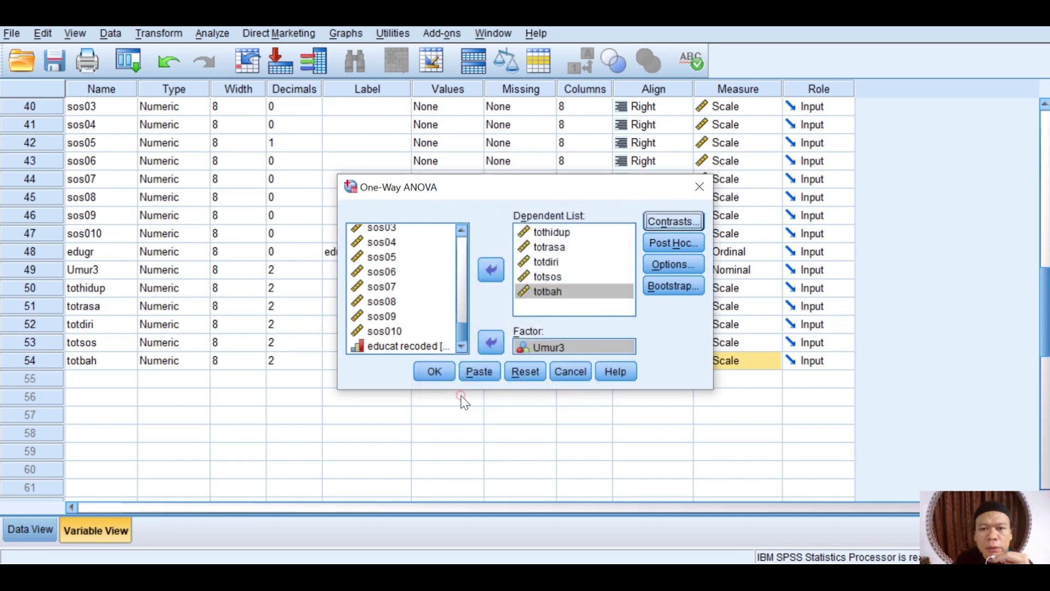
- Select Scheffe as the equal-variances post hoc test for the One-Way ANOVA
left_click(698, 244)
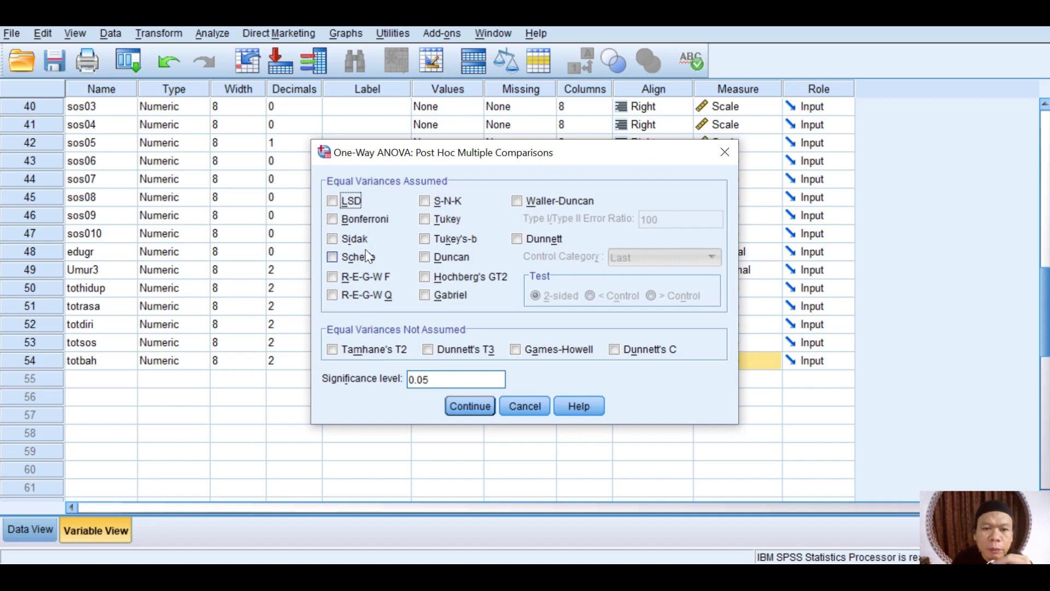
left_click(332, 257)
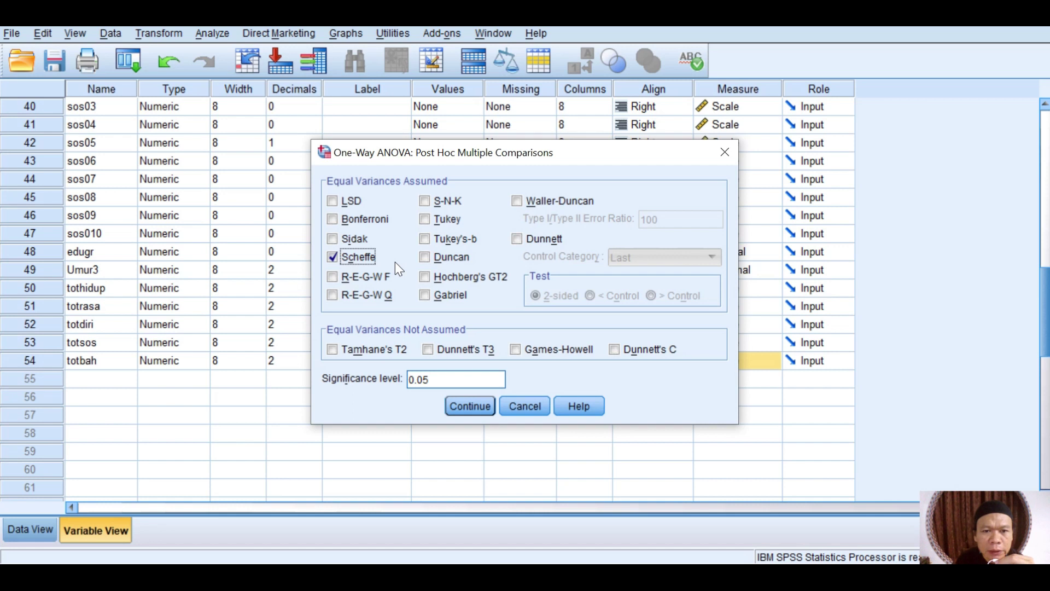
- Try the Tukey and Bonferroni post hoc tests as alternatives, returning to Scheffe as the only selected test
left_click(332, 261)
left_click(429, 219)
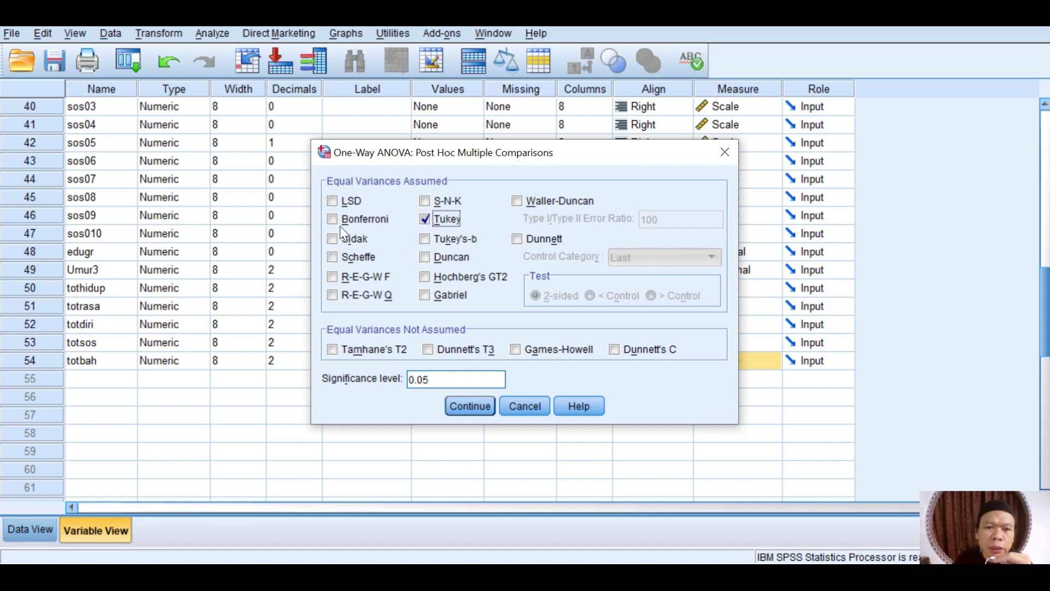
left_click(350, 220)
left_click(425, 218)
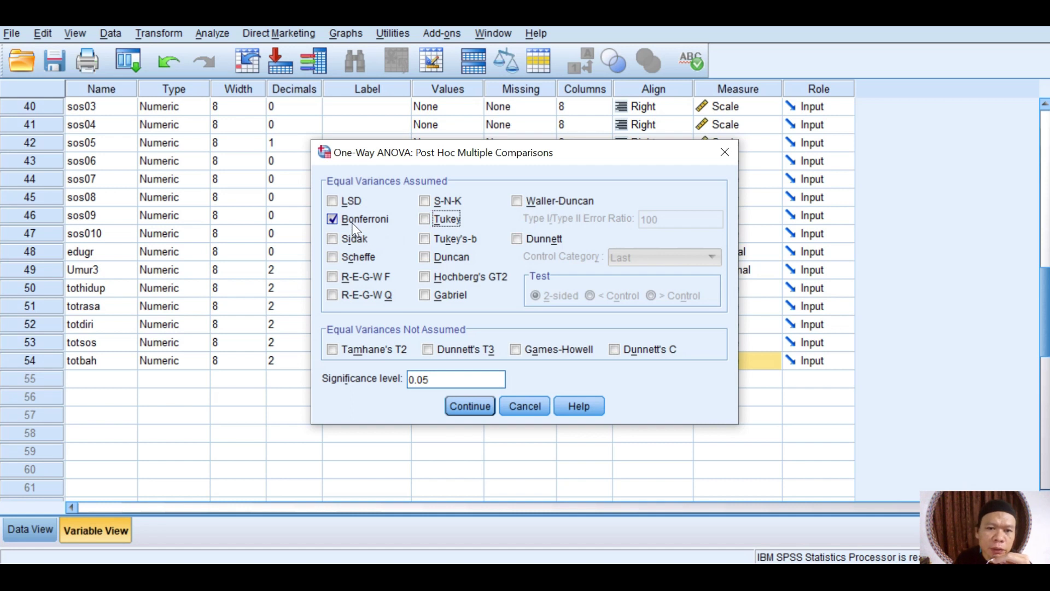
left_click(331, 218)
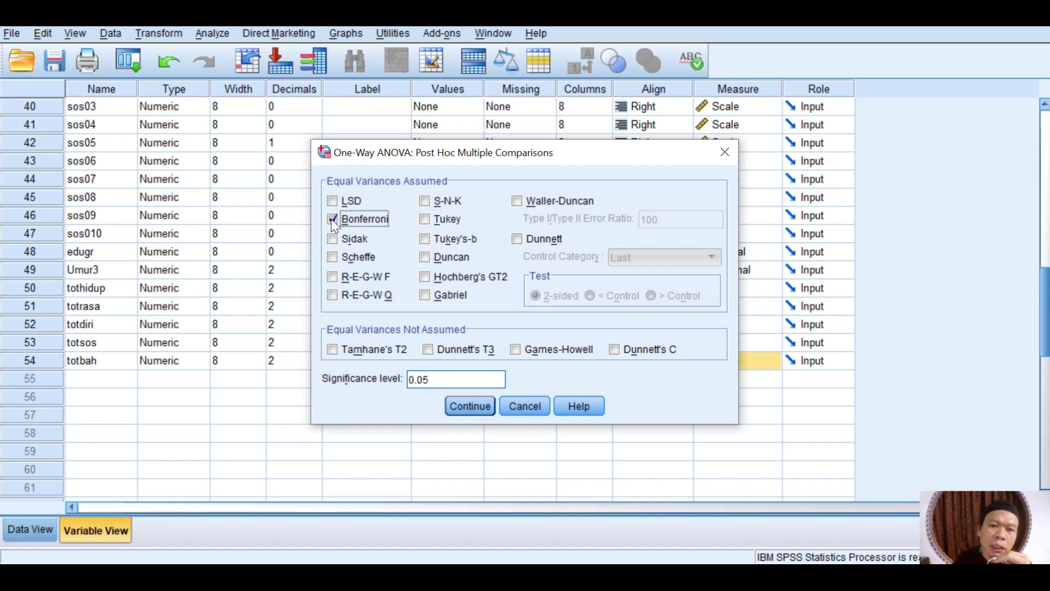
left_click(332, 257)
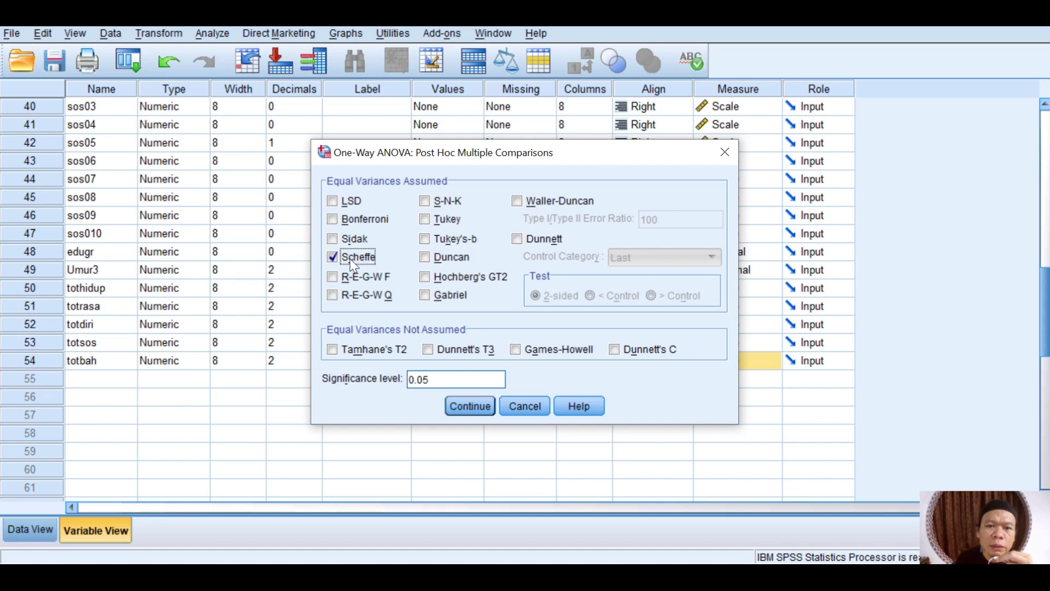
left_click(425, 218)
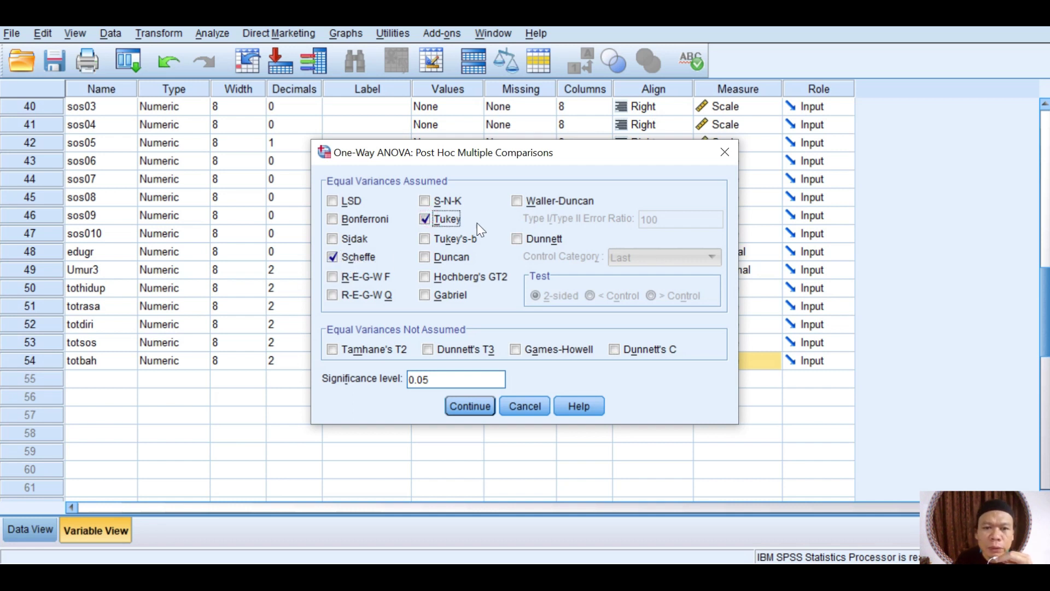
left_click(425, 220)
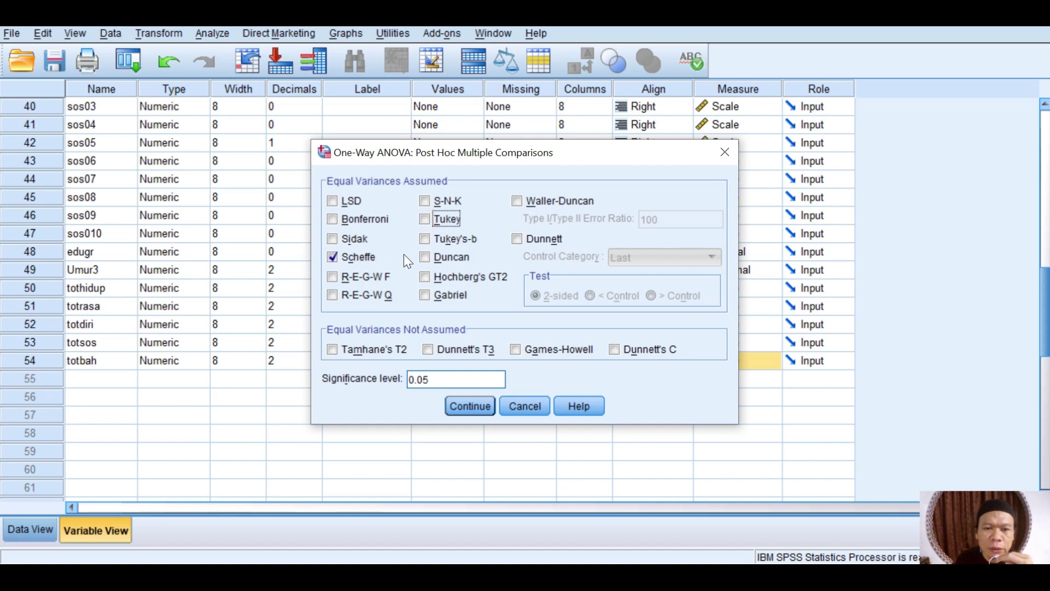
- Accept the post hoc choice, request Descriptive, Homogeneity of variance test and Means plot, and run the One-Way ANOVA
left_click(477, 407)
left_click(665, 263)
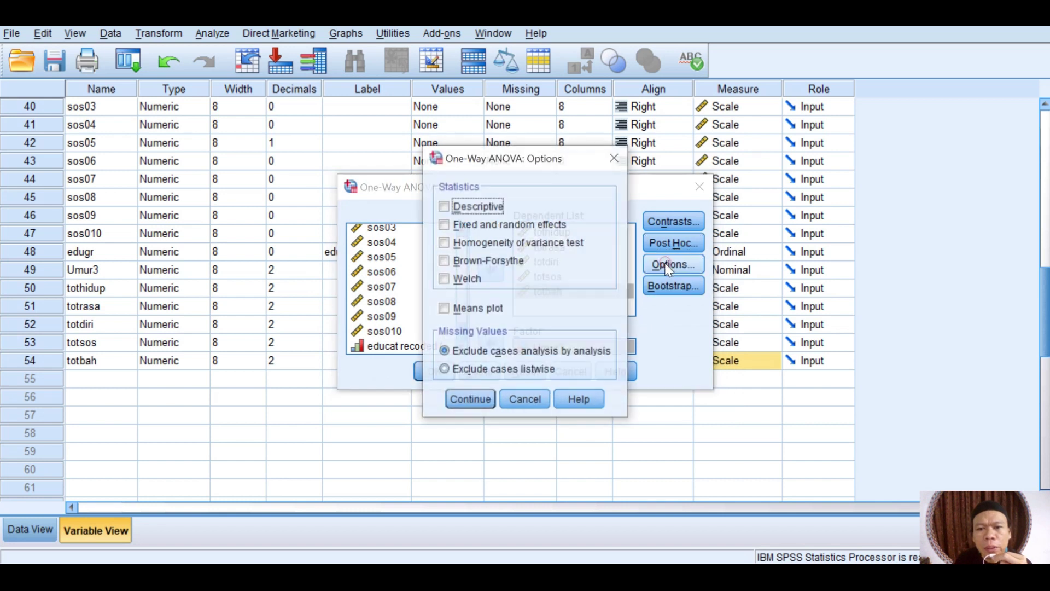
left_click(444, 207)
left_click(442, 242)
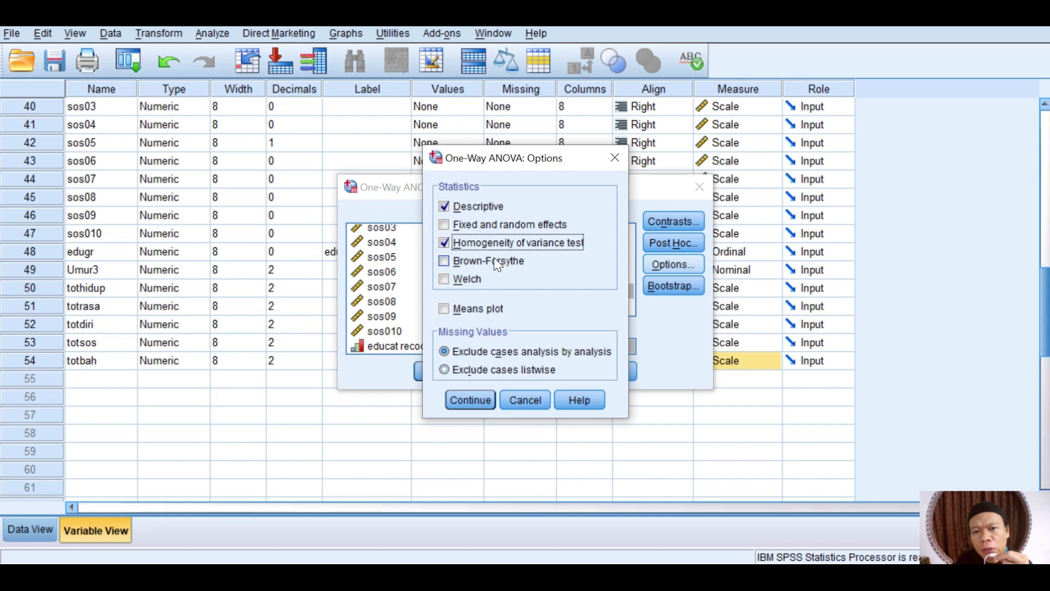
left_click(442, 308)
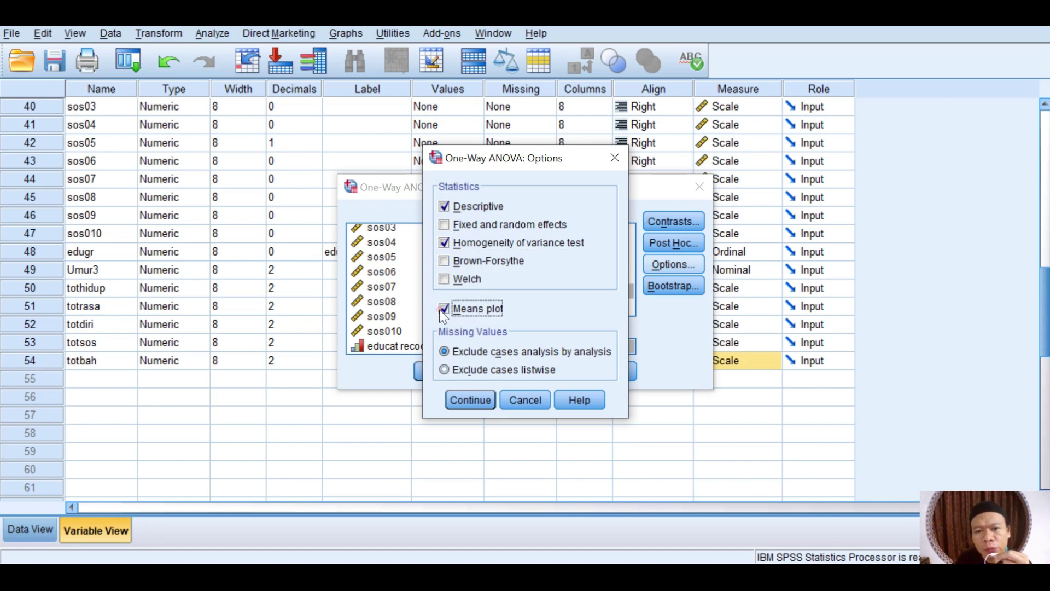
left_click(469, 400)
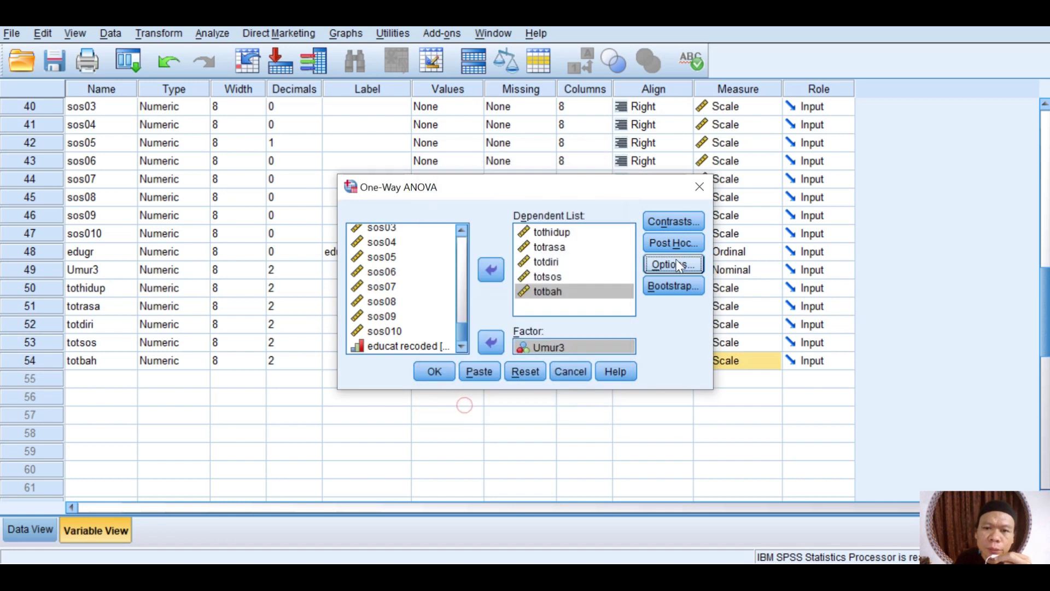
left_click(427, 374)
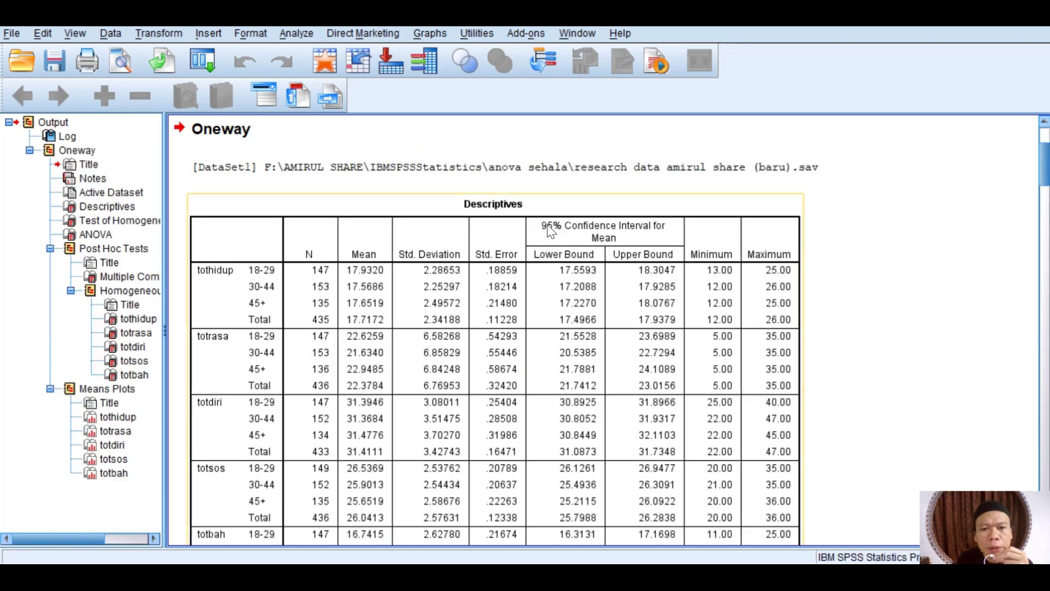
- Examine the Descriptives for each age group and the Test of Homogeneity of Variances in the Oneway output
left_click(550, 225)
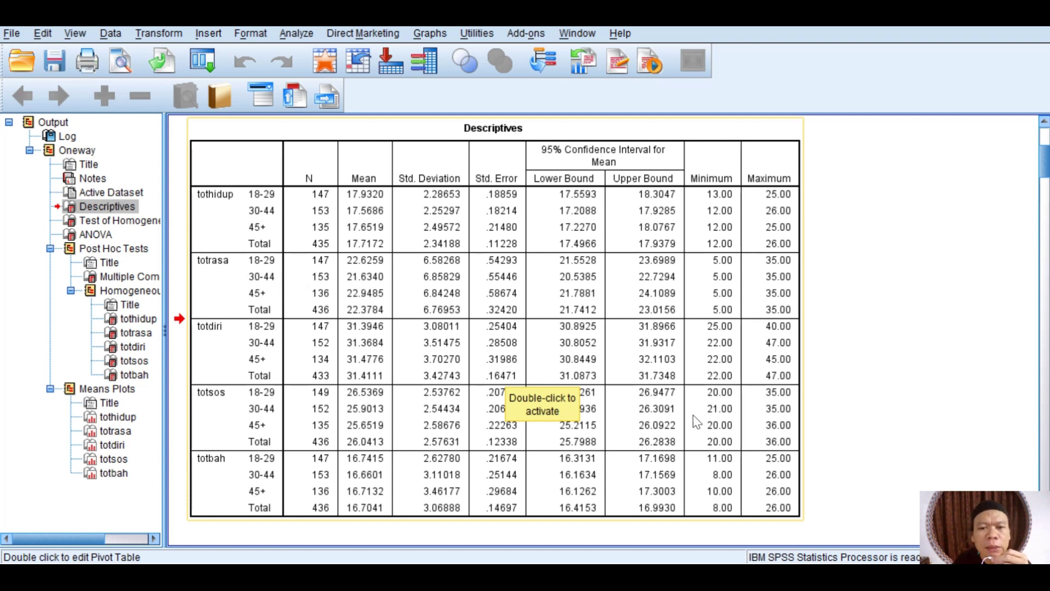
scroll(695, 421, "down", 10)
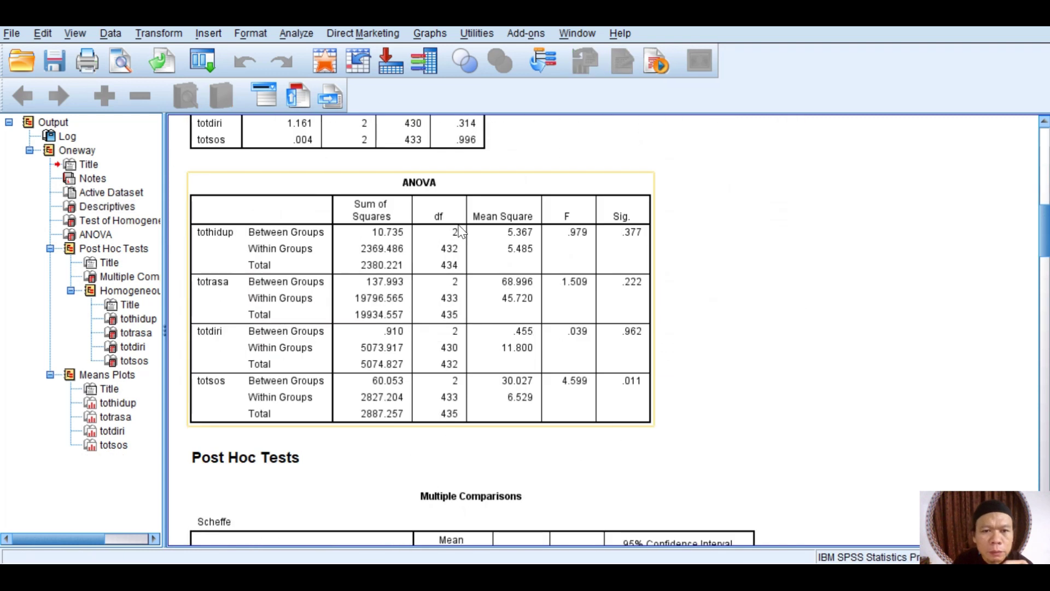
scroll(460, 232, "up", 5)
scroll(461, 232, "up", 10)
scroll(461, 231, "down", 15)
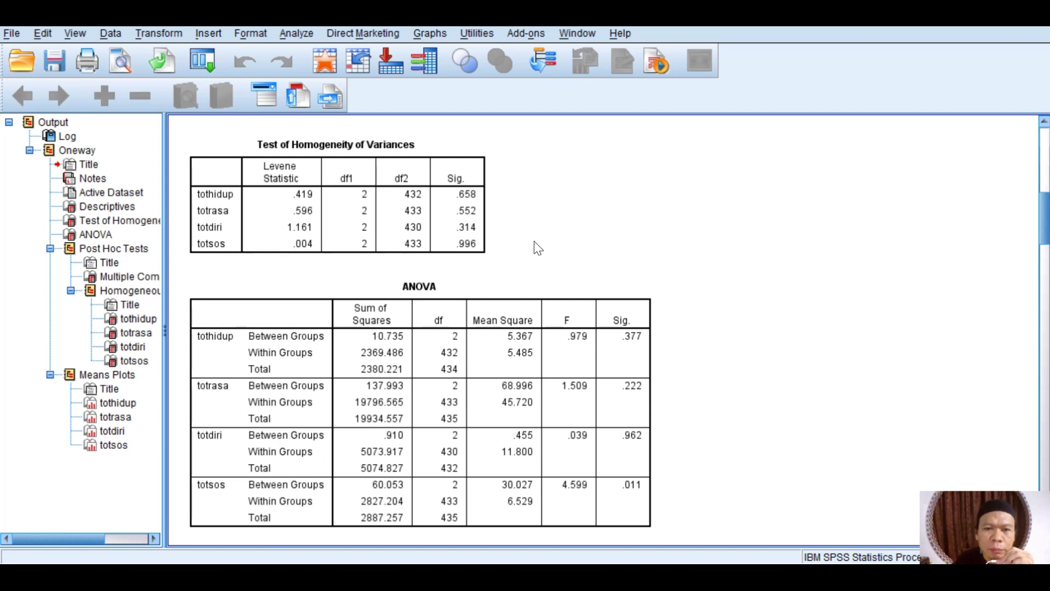
- Examine the F and significance values of tothidup, totrasa, totdiri and totsos in the ANOVA table
scroll(497, 352, "down", 2)
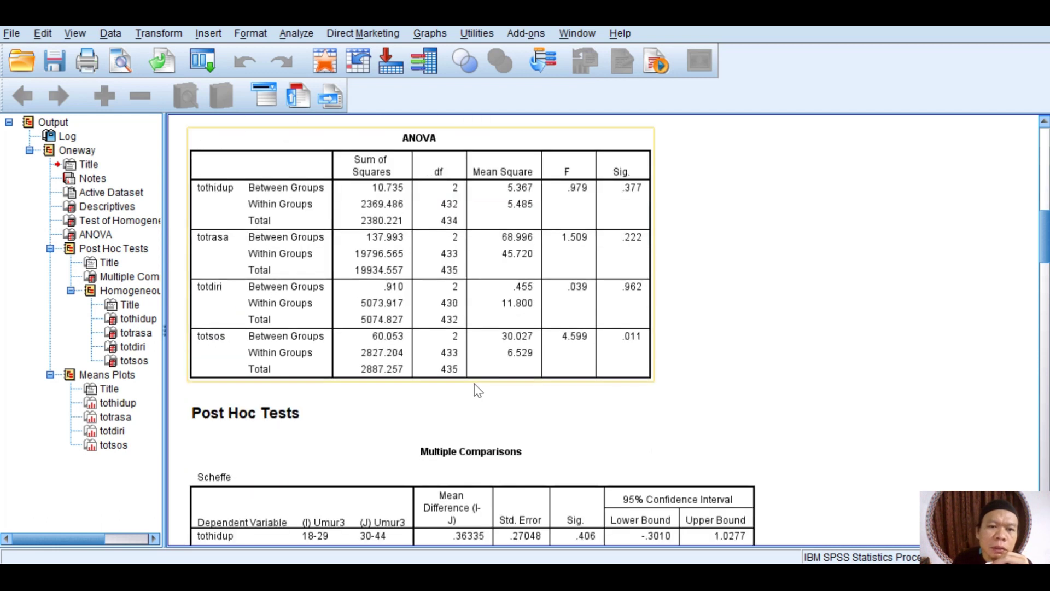
scroll(477, 388, "up", 1)
left_click(476, 375)
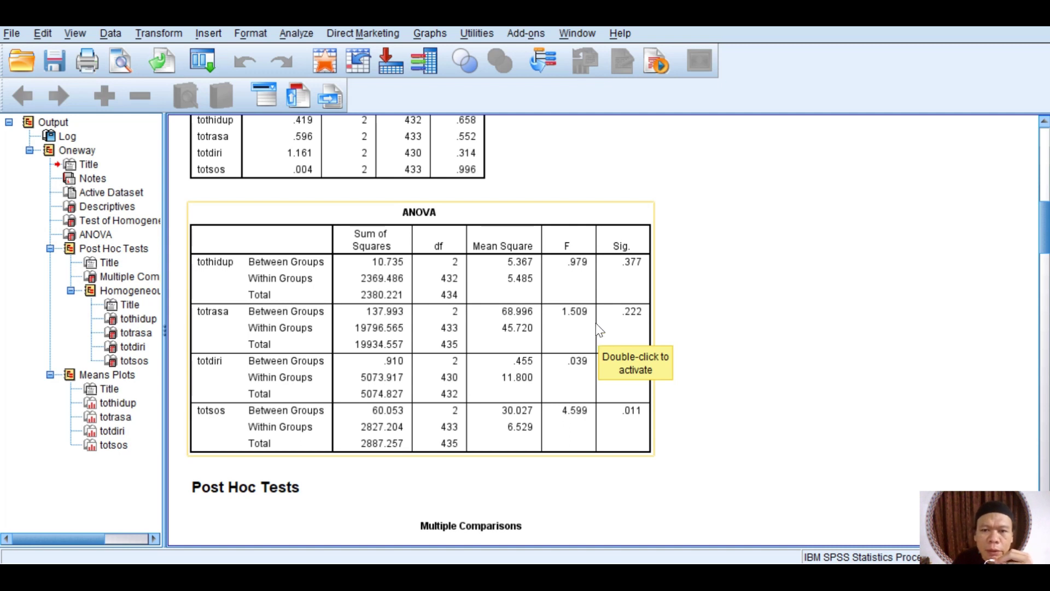
left_click(793, 295)
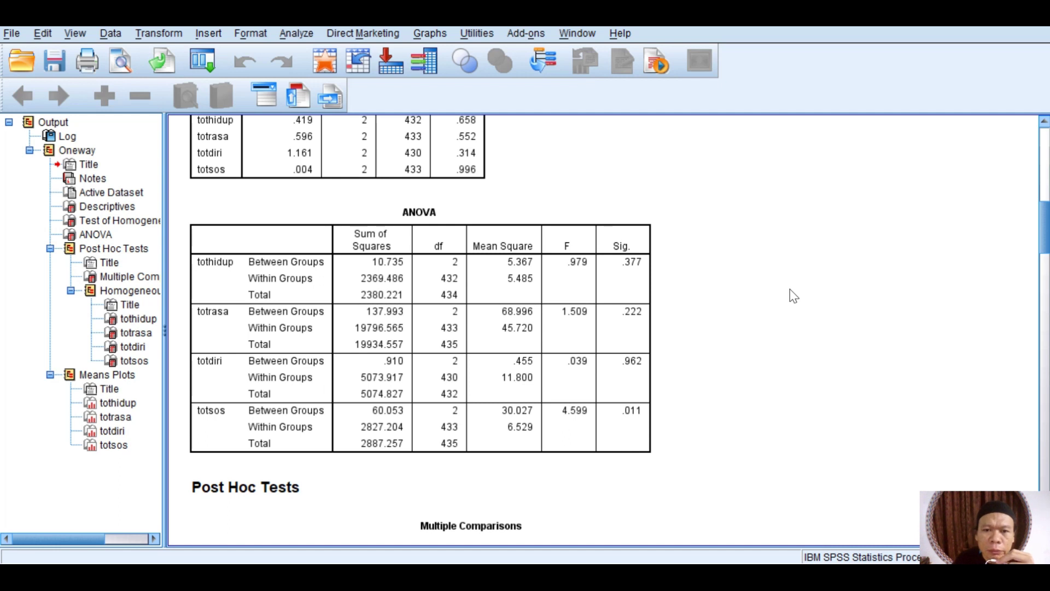
left_click(585, 360)
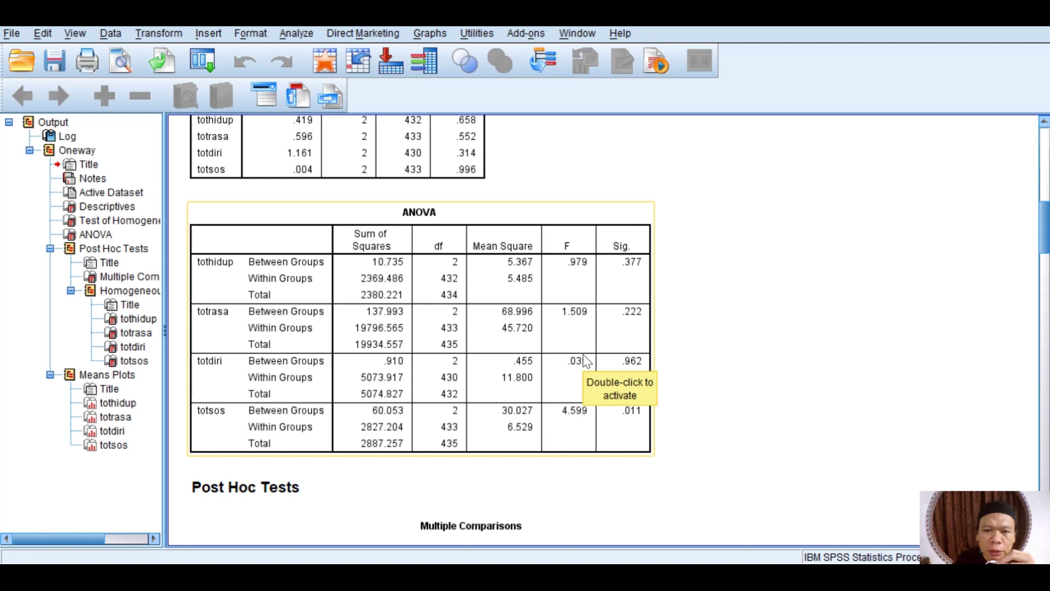